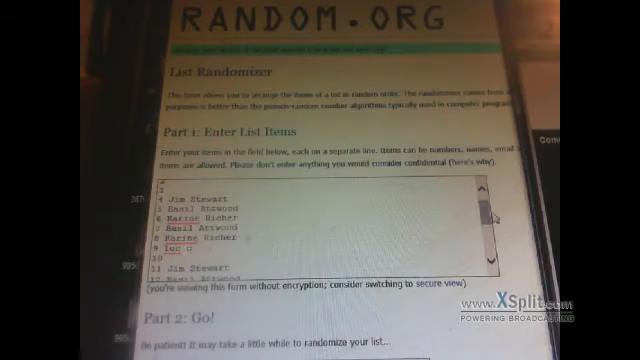
{"action": "left_click_drag", "start_coordinate": [481, 212], "coordinate": [481, 195]}
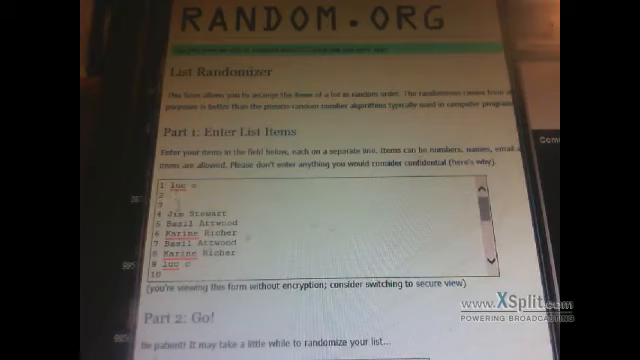
{"action": "mouse_move", "coordinate": [483, 208]}
{"action": "left_mouse_down"}
{"action": "mouse_move", "coordinate": [489, 245]}
{"action": "mouse_move", "coordinate": [489, 200]}
{"action": "left_mouse_up"}
{"action": "mouse_move", "coordinate": [483, 203]}
{"action": "left_mouse_down"}
{"action": "mouse_move", "coordinate": [490, 245]}
{"action": "mouse_move", "coordinate": [485, 195]}
{"action": "left_mouse_up"}
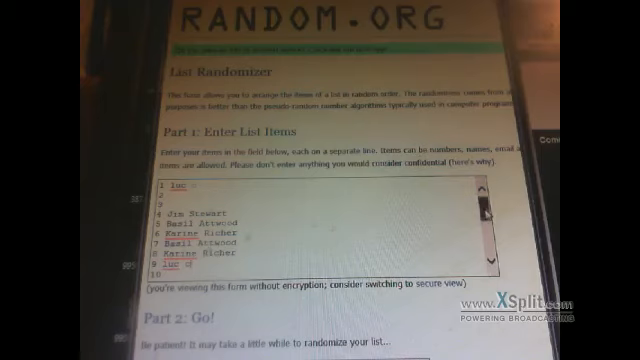
{"action": "mouse_move", "coordinate": [484, 210]}
{"action": "left_mouse_down"}
{"action": "mouse_move", "coordinate": [492, 237]}
{"action": "mouse_move", "coordinate": [503, 247]}
{"action": "left_mouse_up"}
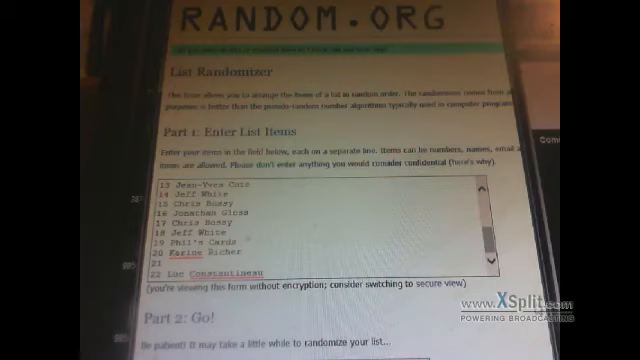
{"action": "scroll", "coordinate": [246, 200], "scroll_direction": "up", "scroll_amount": 2}
{"action": "left_click_drag", "start_coordinate": [490, 232], "coordinate": [488, 200]}
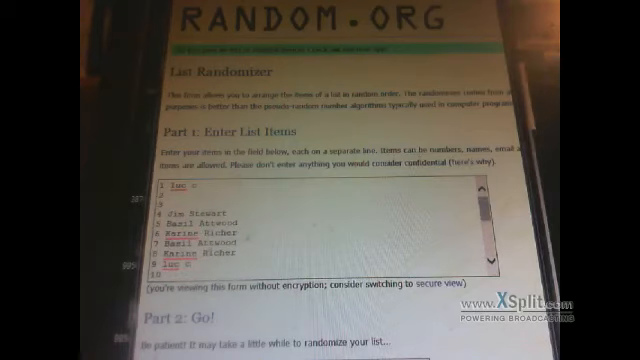
{"action": "mouse_move", "coordinate": [484, 205]}
{"action": "left_mouse_down"}
{"action": "mouse_move", "coordinate": [486, 240]}
{"action": "mouse_move", "coordinate": [495, 212]}
{"action": "left_mouse_up"}
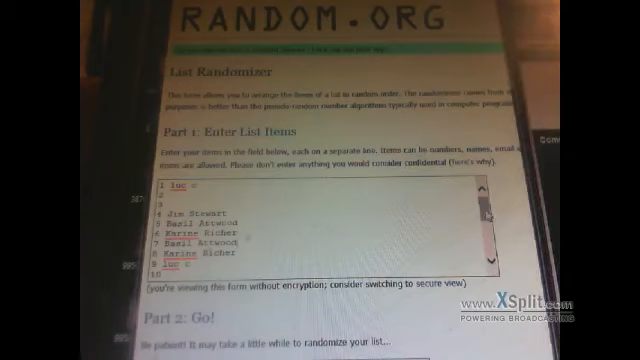
{"action": "mouse_move", "coordinate": [487, 212]}
{"action": "left_mouse_down"}
{"action": "mouse_move", "coordinate": [487, 245]}
{"action": "mouse_move", "coordinate": [487, 200]}
{"action": "left_mouse_up"}
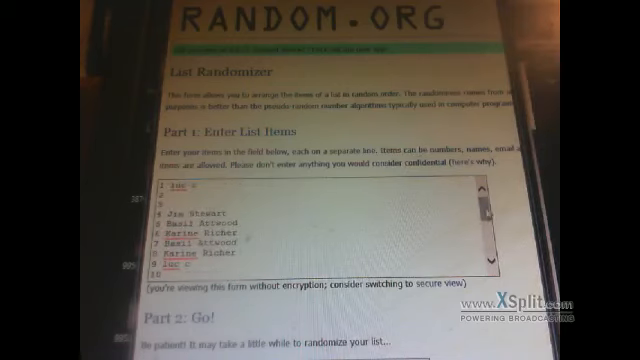
{"action": "mouse_move", "coordinate": [487, 205]}
{"action": "left_mouse_down"}
{"action": "mouse_move", "coordinate": [493, 258]}
{"action": "mouse_move", "coordinate": [490, 195]}
{"action": "left_mouse_up"}
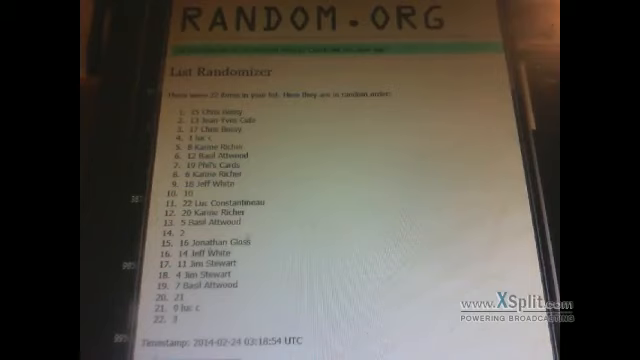
Re-randomize the 22 pick-list items into a fresh order with a newer timestamp
{"action": "key", "text": "F5"}
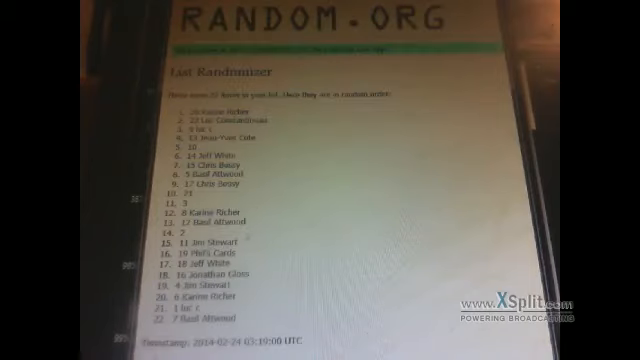